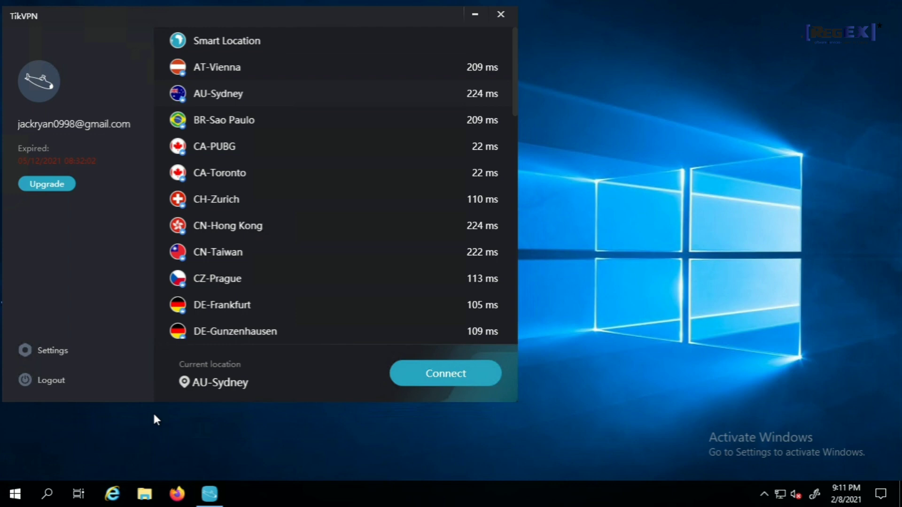
Start connecting TikVPN to AU-Sydney, then bring Chrome to the front
click(452, 380)
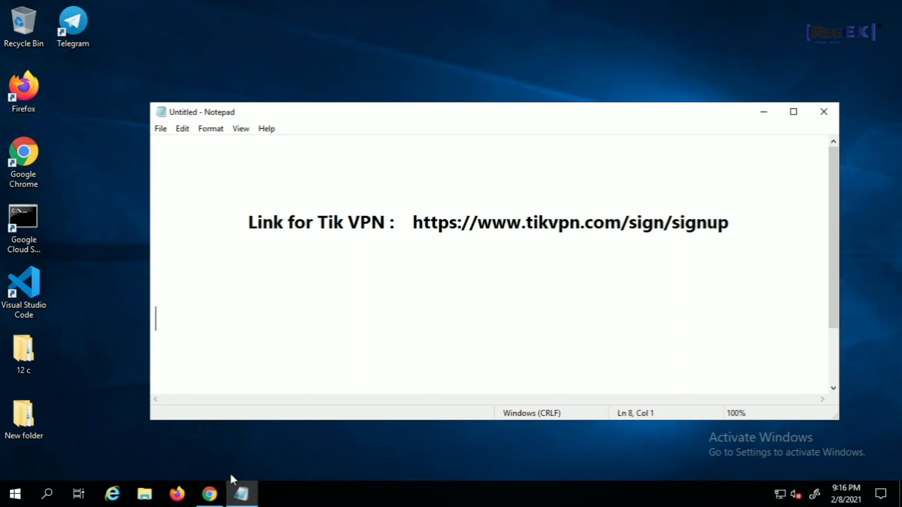
click(210, 494)
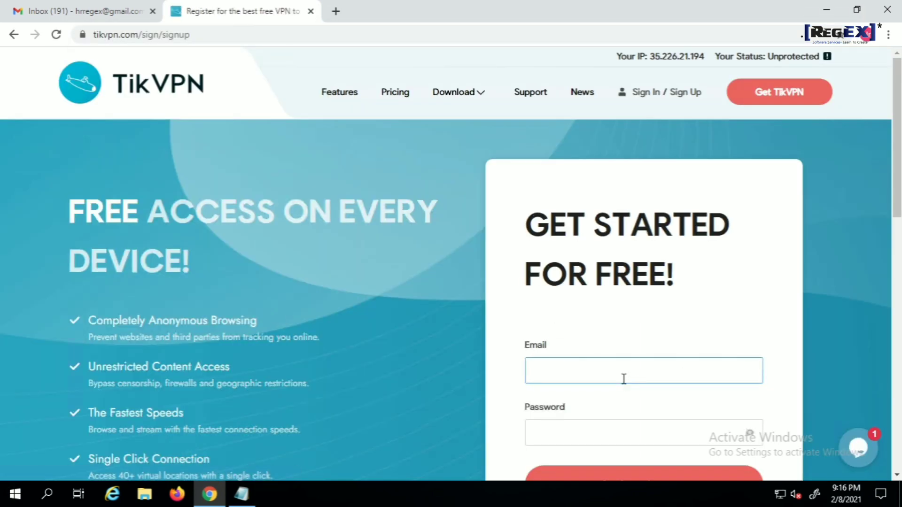
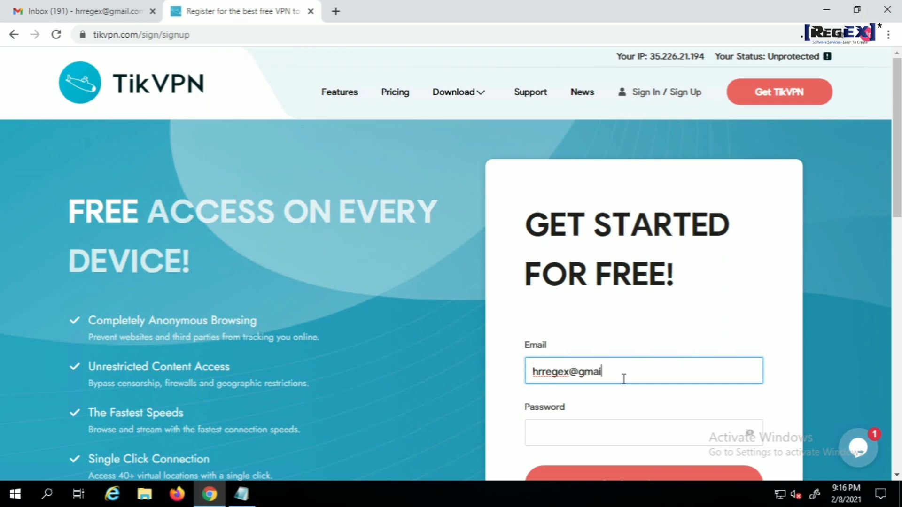
Submit the tikvpn.com free signup form, then open TikVPN's verification email in Gmail Spam
key(Tab)
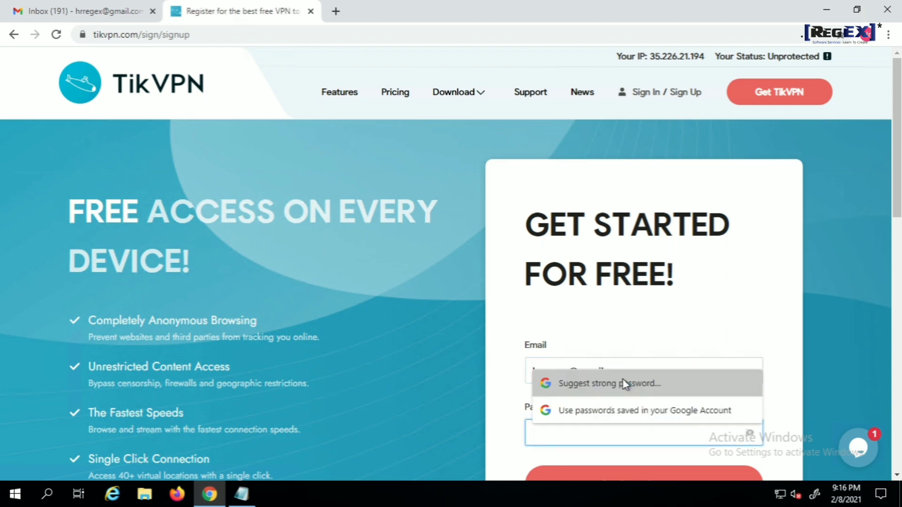
text(***)
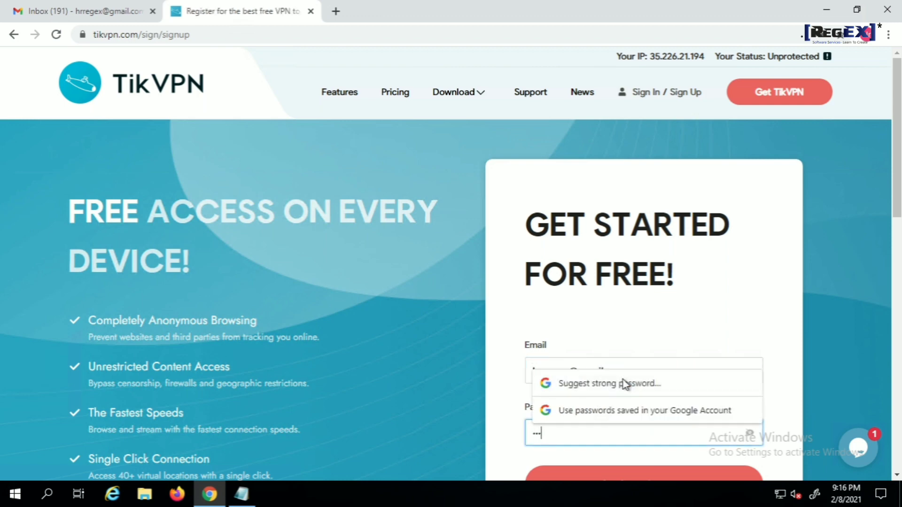
text(*****)
text(**)
scroll(680, 416, down, 1)
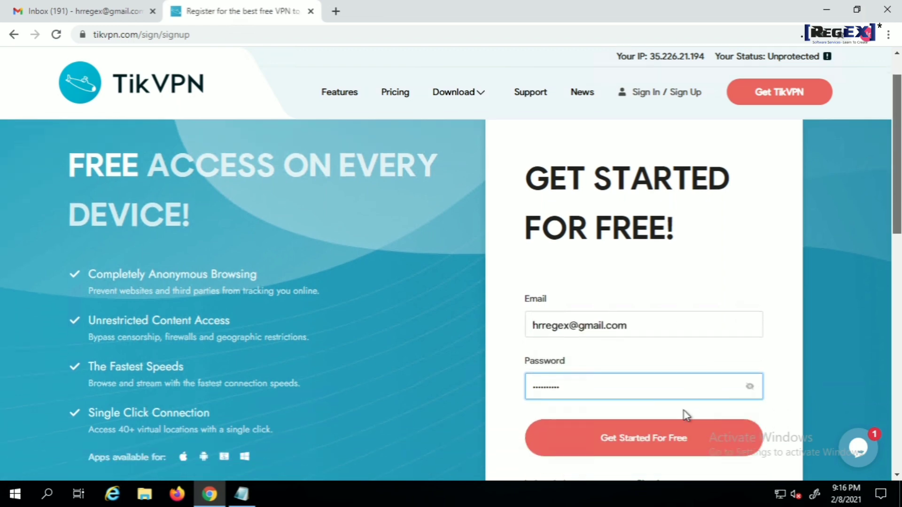
click(666, 439)
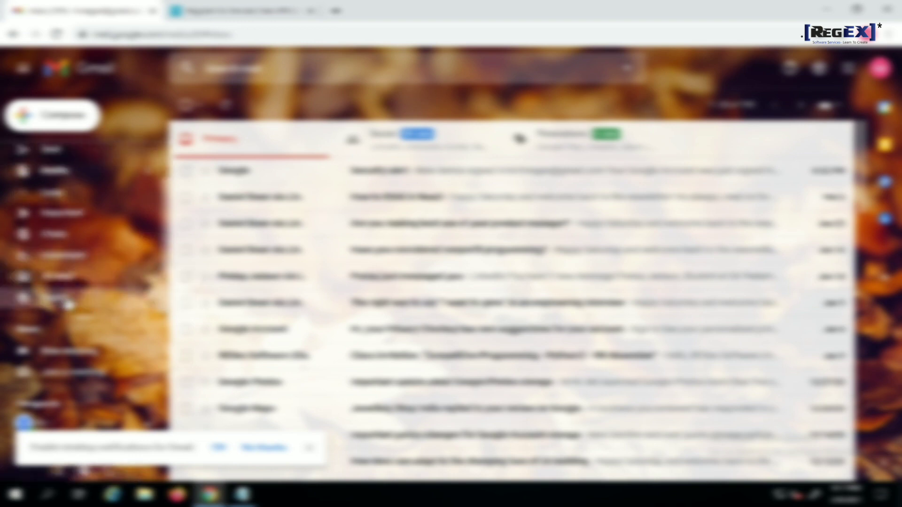
click(57, 277)
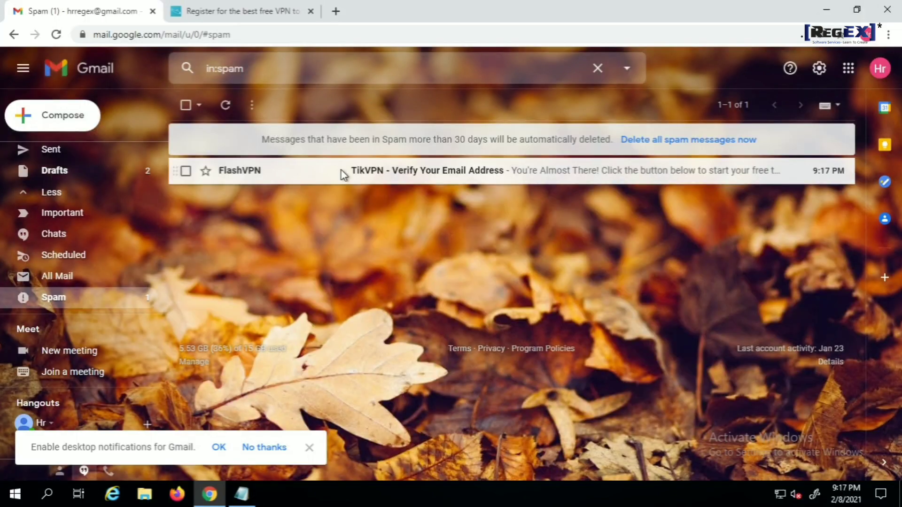
click(540, 173)
scroll(412, 304, down, 2)
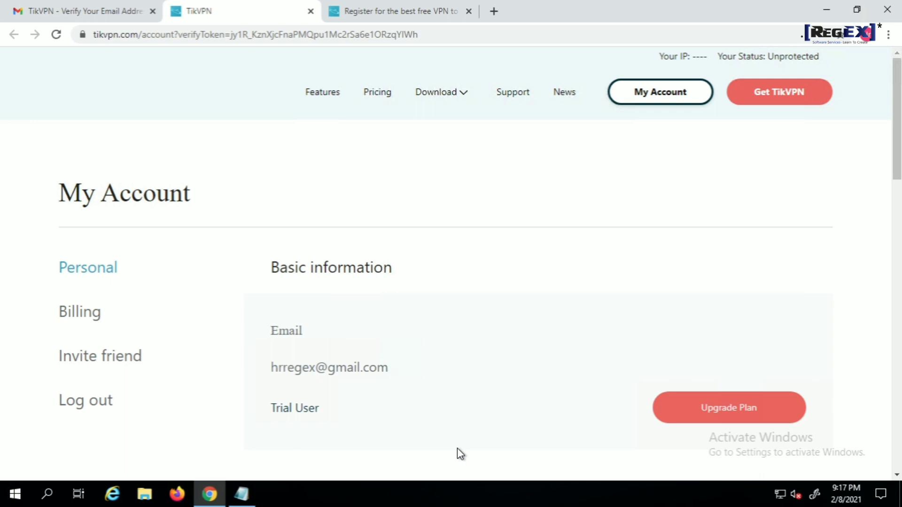
scroll(418, 386, down, 1)
scroll(417, 372, down, 1)
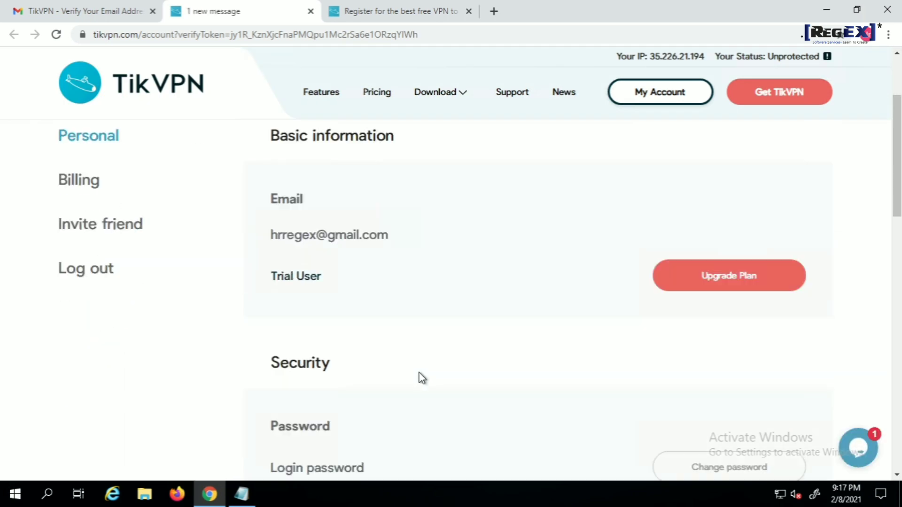
scroll(420, 377, down, 2)
scroll(423, 380, down, 4)
scroll(425, 382, down, 1)
scroll(440, 368, down, 1)
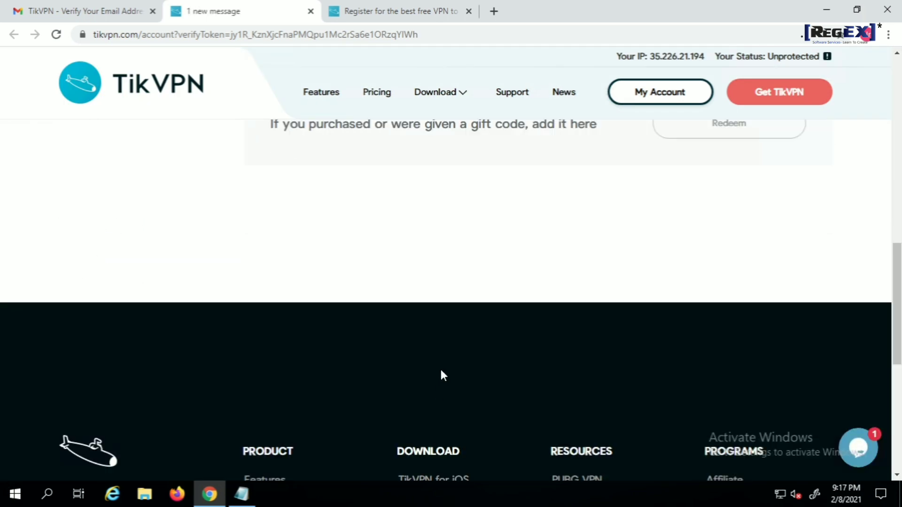
scroll(465, 339, up, 1)
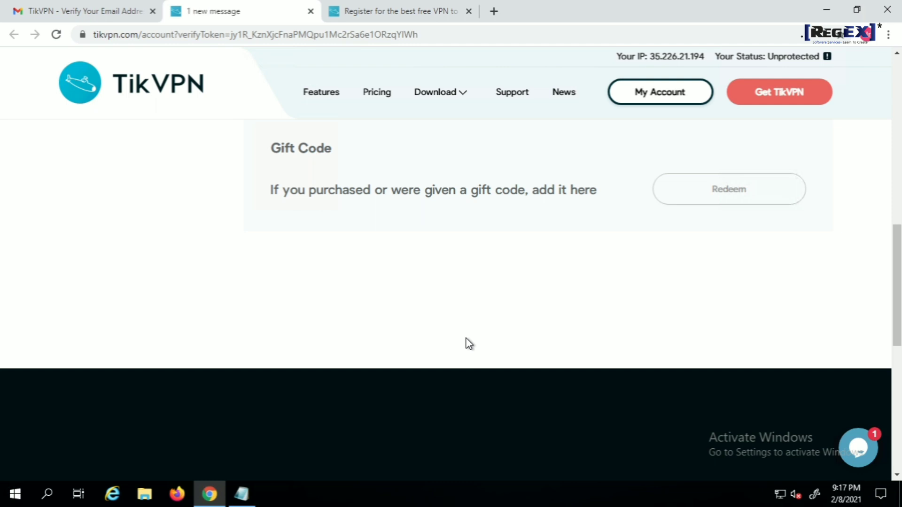
click(241, 493)
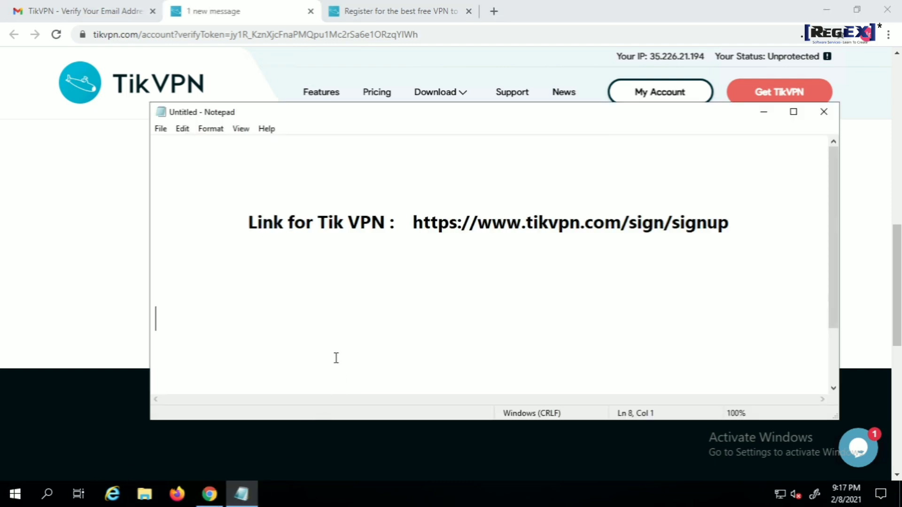
scroll(327, 361, down, 1)
click(315, 373)
key(shift+Right)
key(shift+Right)
key(shift+Right)
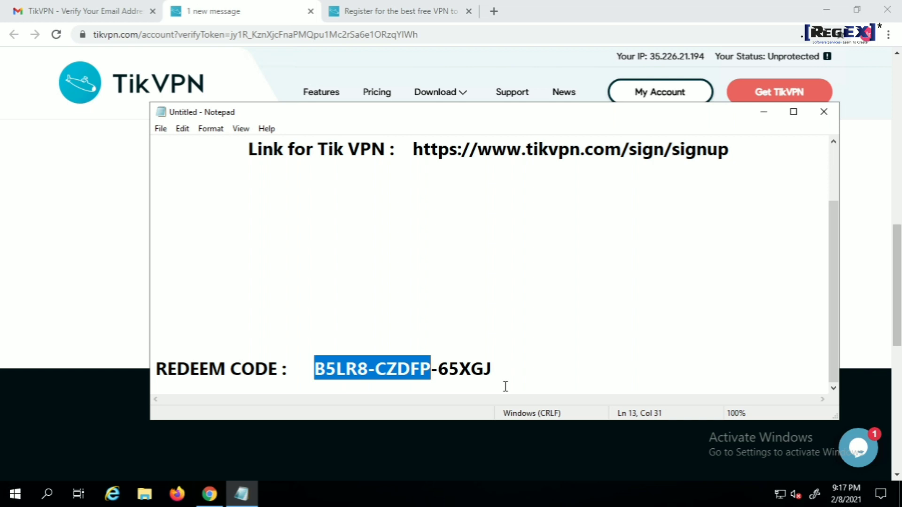
key(shift+Right)
key(shift+Right)
key(shift+Right)
key(ctrl+c)
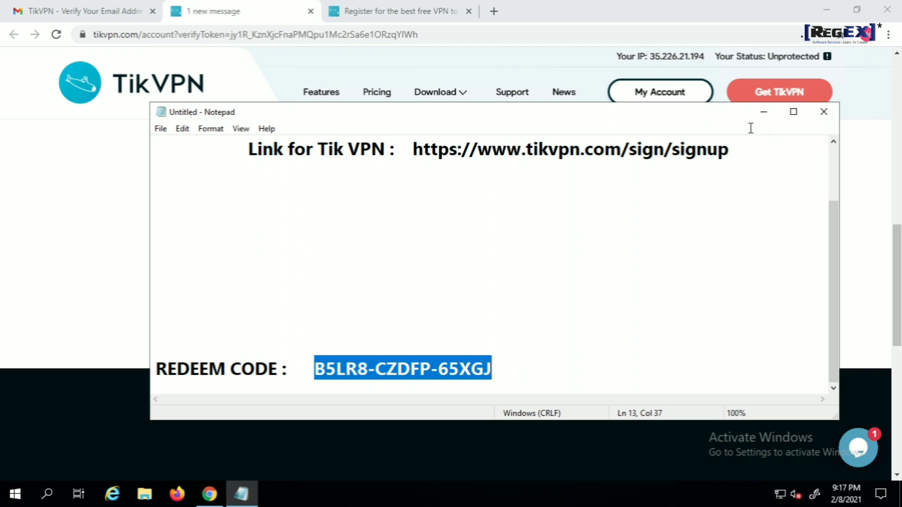
click(762, 112)
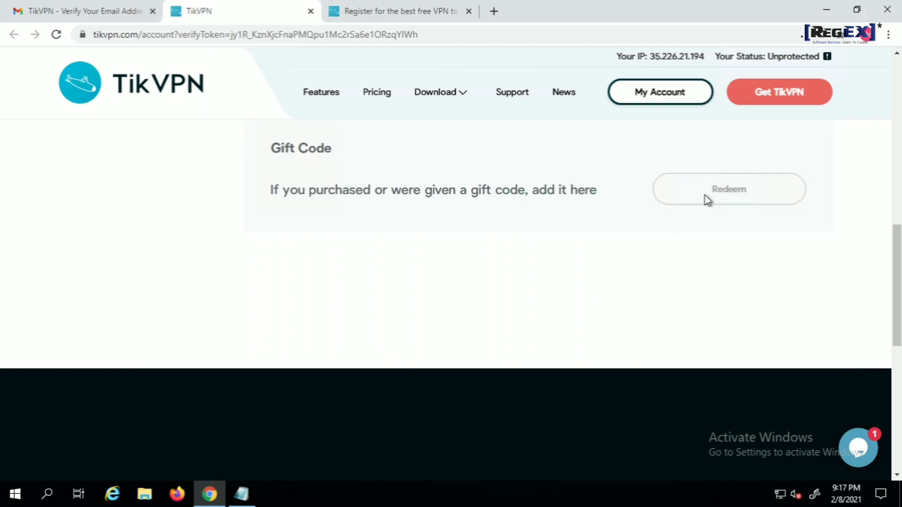
click(729, 190)
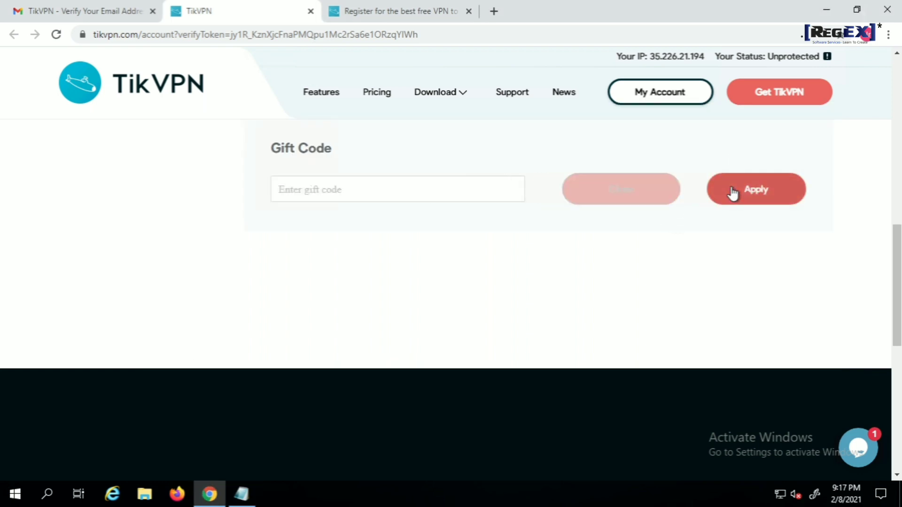
click(380, 185)
key(ctrl+v)
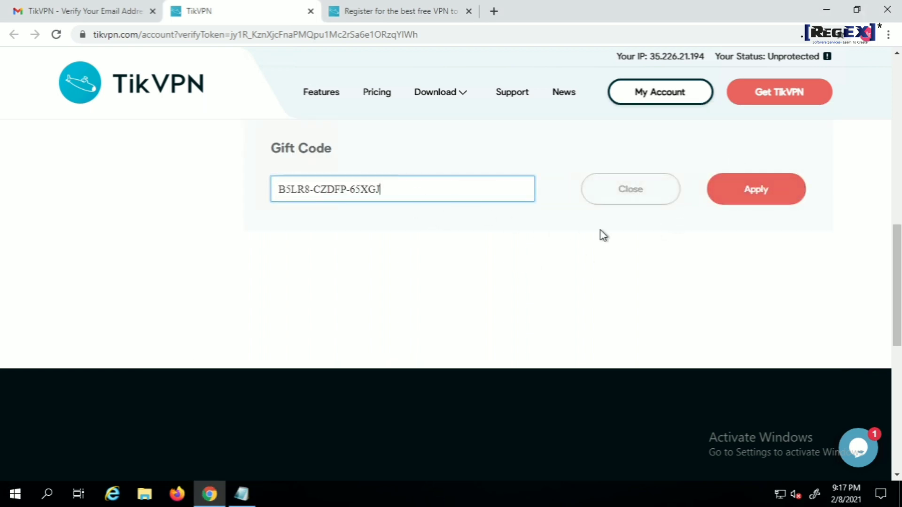
click(767, 203)
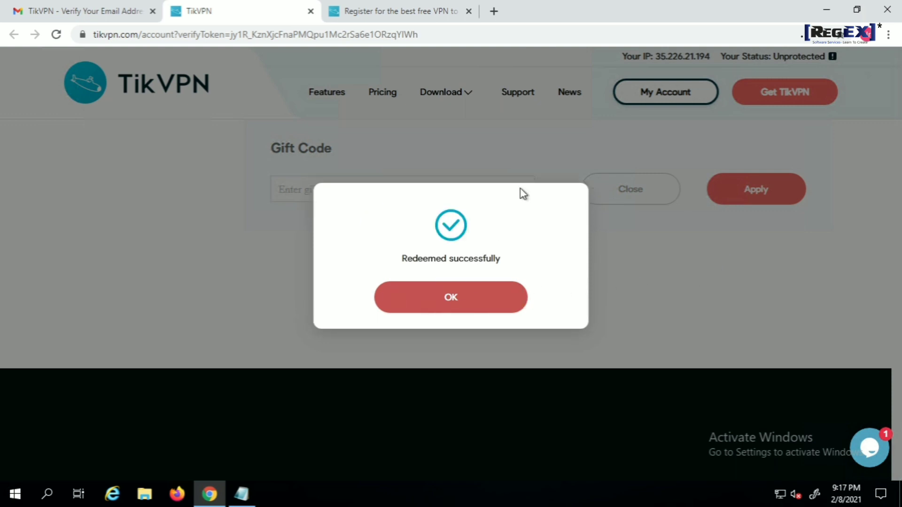
click(492, 303)
scroll(451, 281, up, 2)
scroll(451, 283, up, 4)
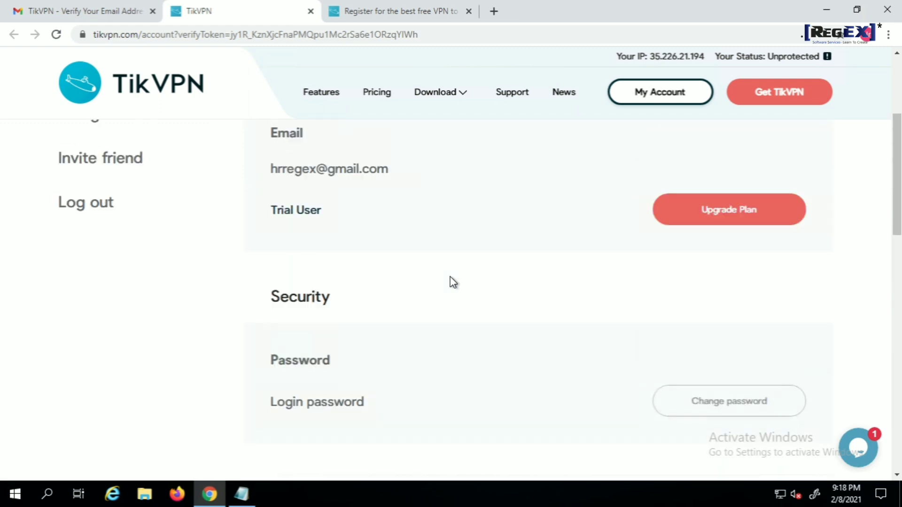
scroll(453, 282, up, 3)
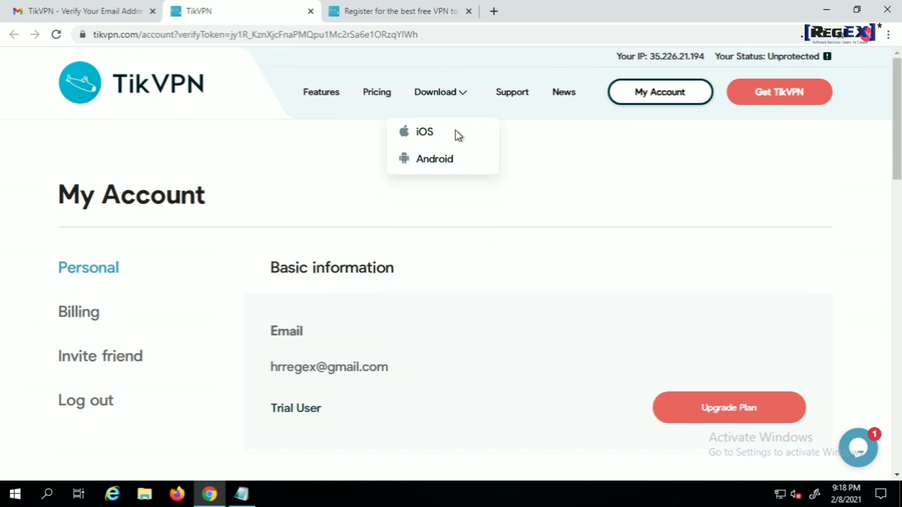
mouse_move(439, 93)
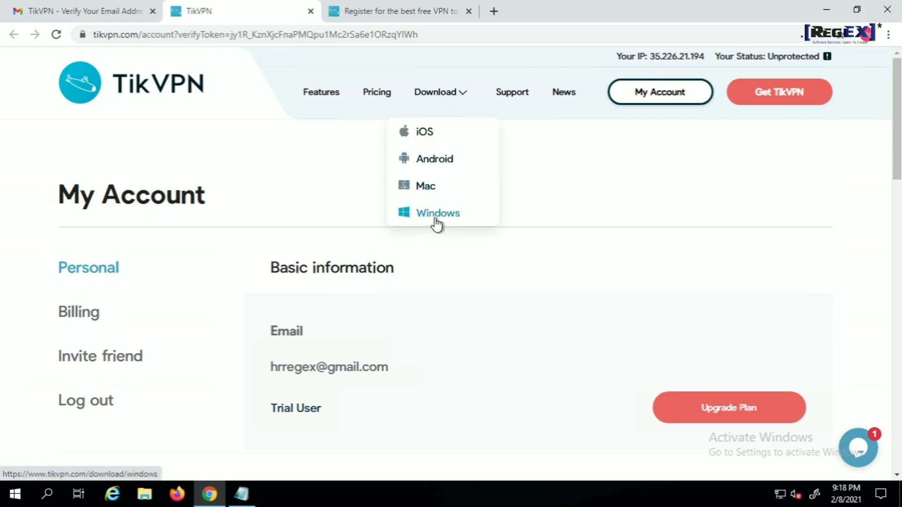
Download TikVPN_Windows2.0.5.exe from the Windows download page and run it
click(438, 213)
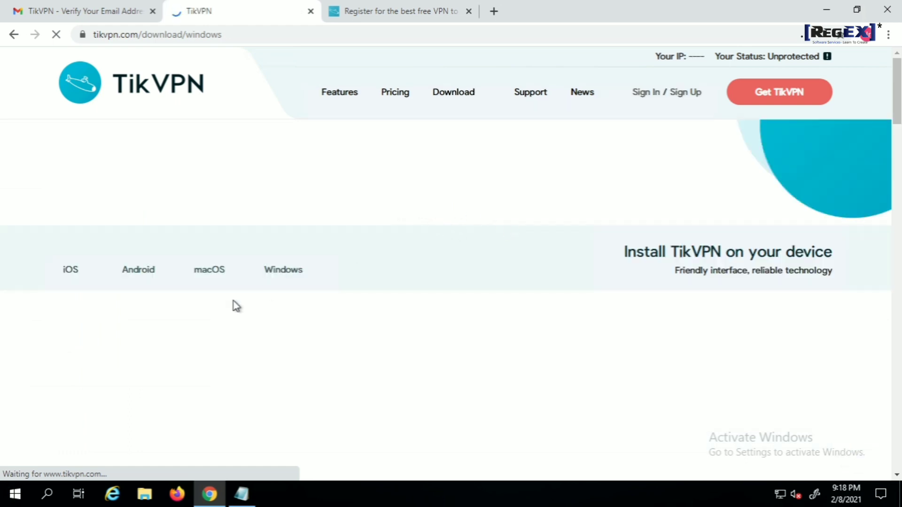
scroll(285, 346, down, 1)
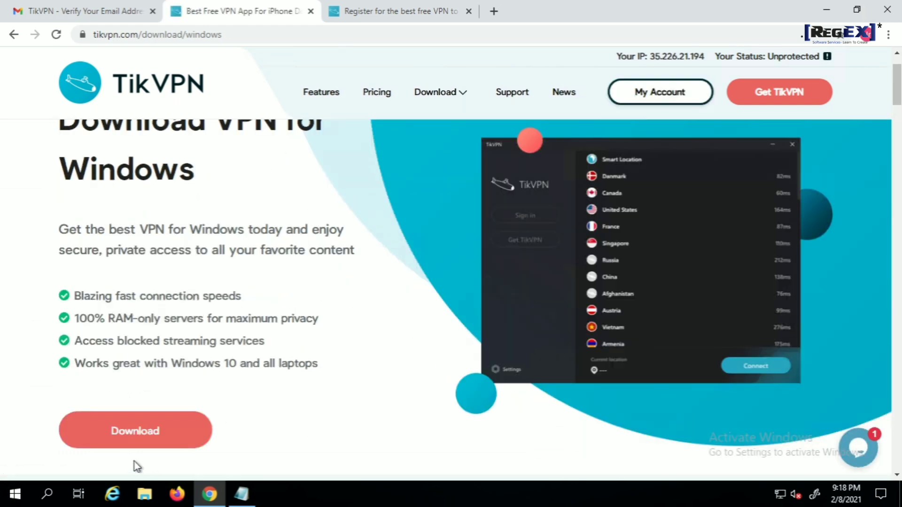
click(150, 430)
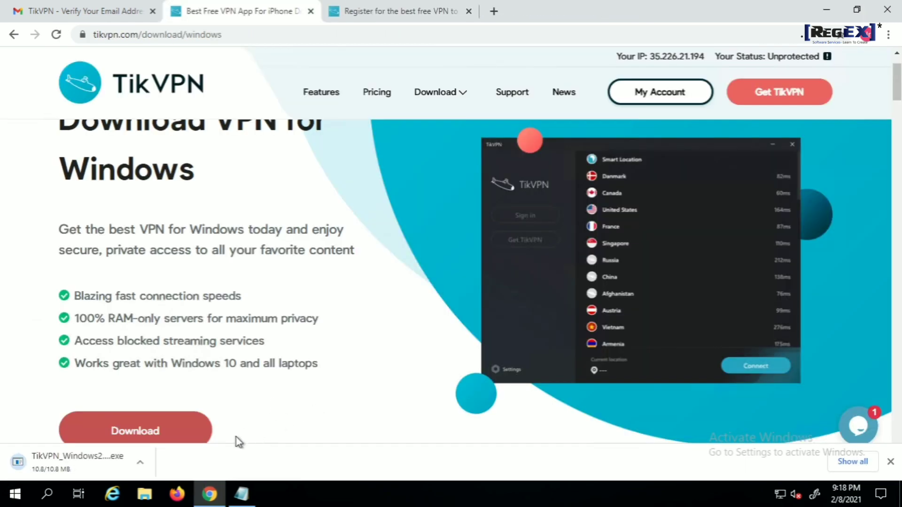
click(90, 464)
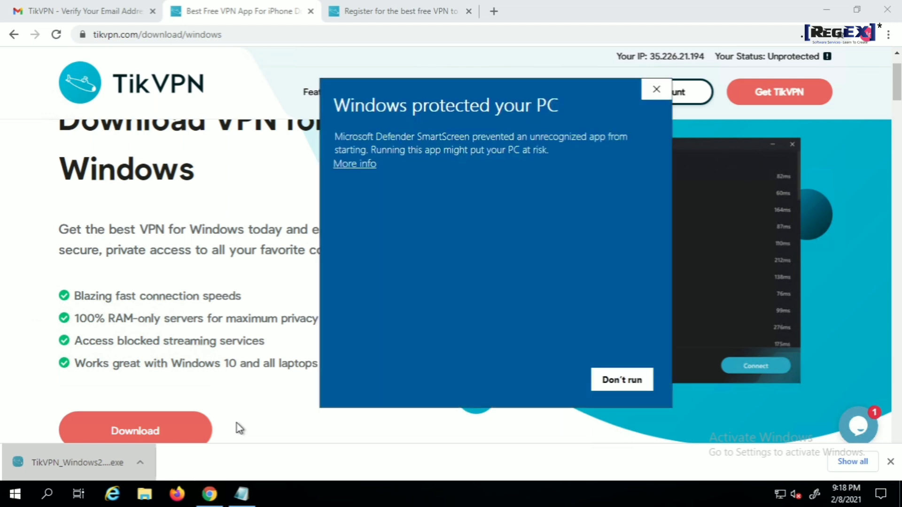
Run the installer past the SmartScreen warning and approve the admin prompt
click(363, 166)
click(542, 379)
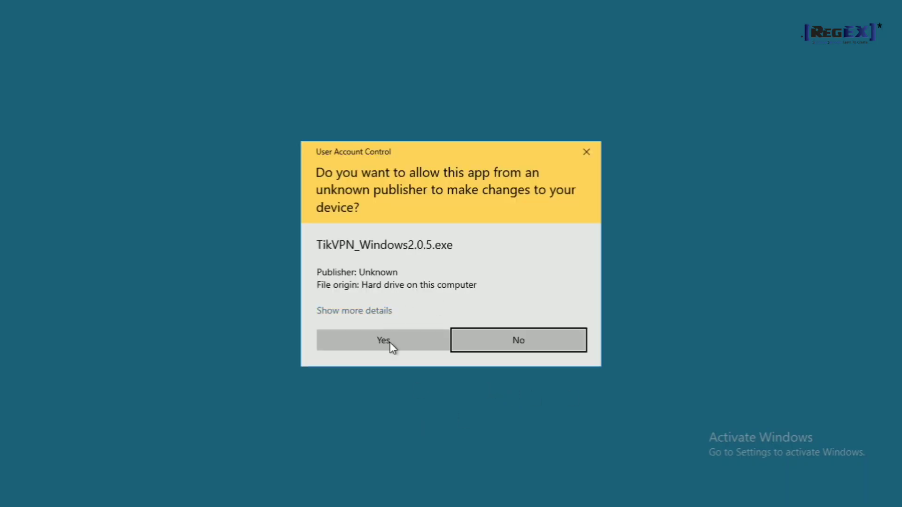
click(388, 348)
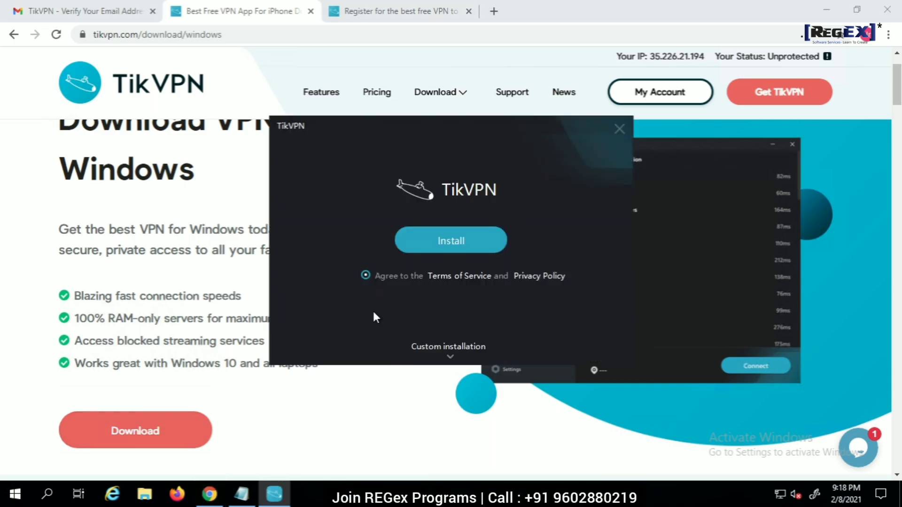
Install TikVPN with its OpenVPN network adapter driver, then close the setup window
click(464, 246)
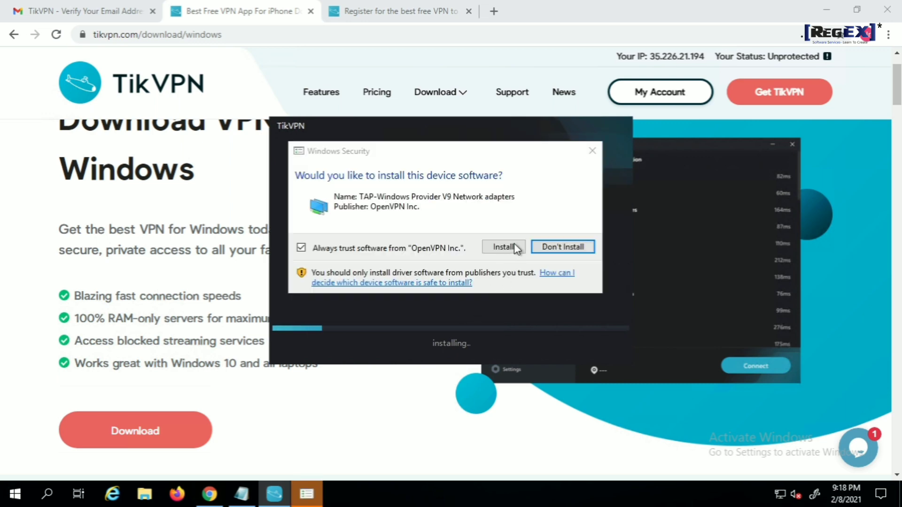
click(505, 247)
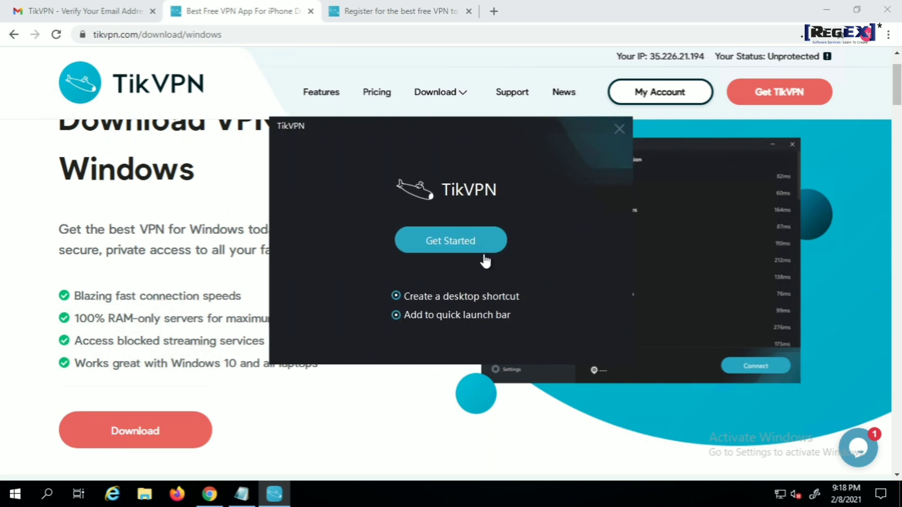
click(484, 256)
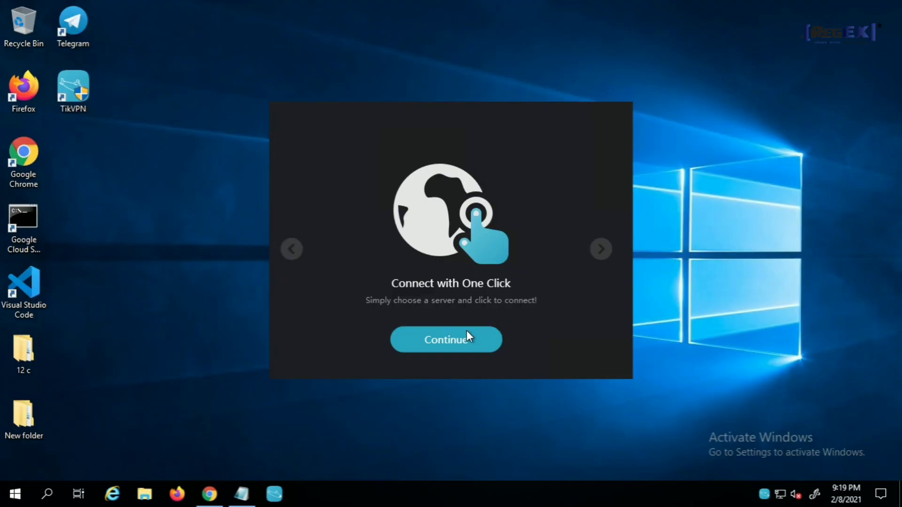
Sign the TikVPN client in with the registered email and password, fixing a mistyped password
click(466, 336)
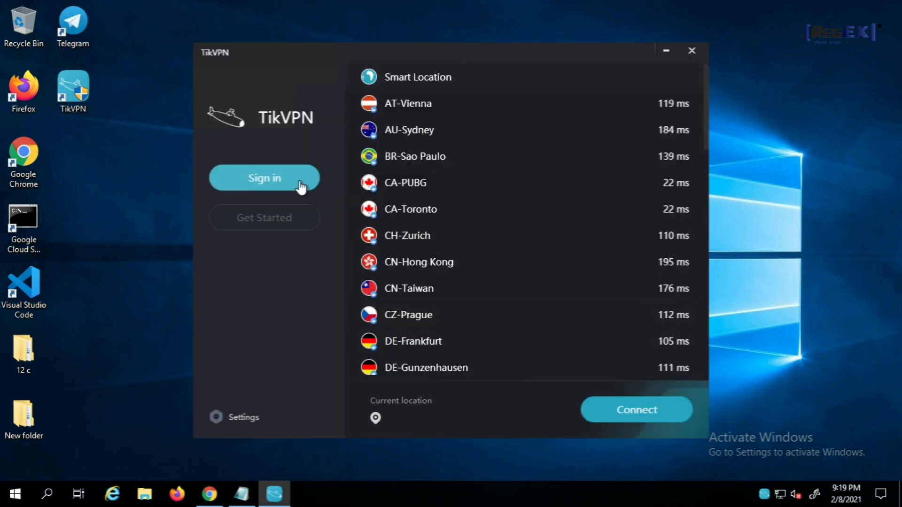
click(313, 187)
click(417, 226)
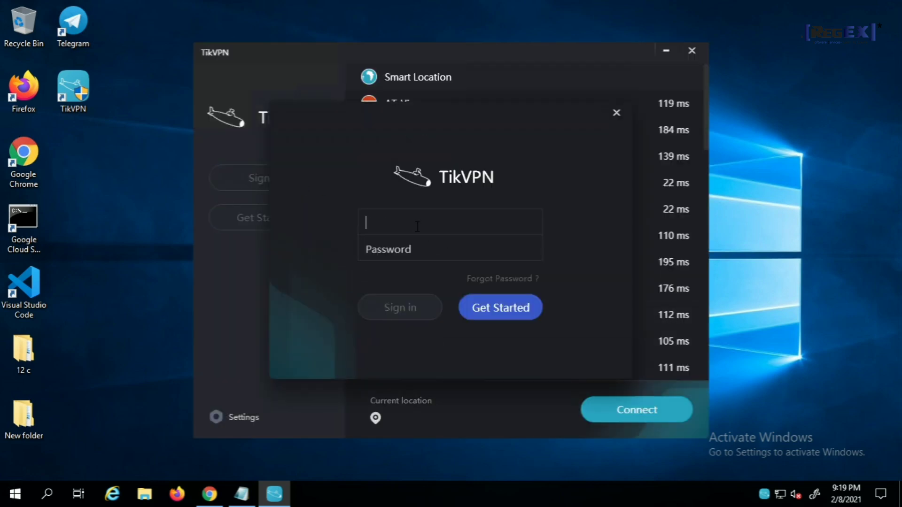
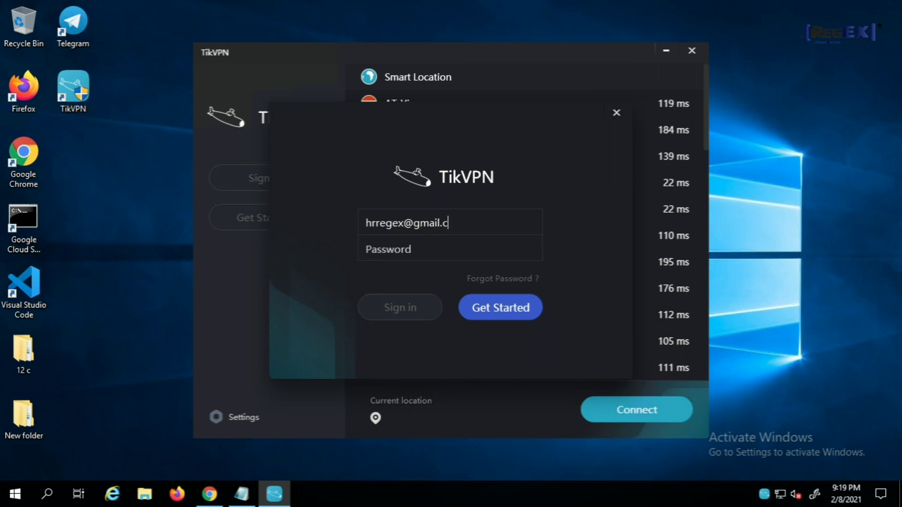
key(Tab)
text(***)
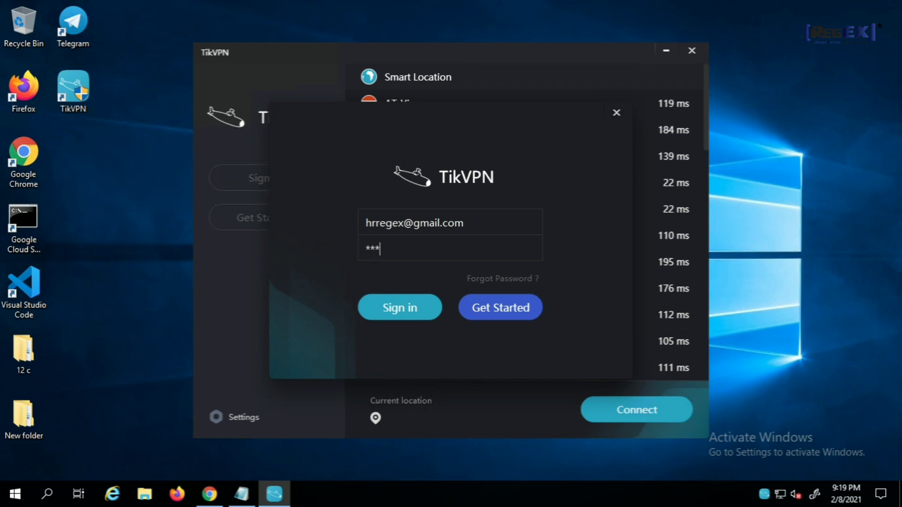
text(*****)
text(*)
key(BackSpace)
key(BackSpace)
key(BackSpace)
key(BackSpace)
key(BackSpace)
key(BackSpace)
text(****)
text(*****)
click(424, 316)
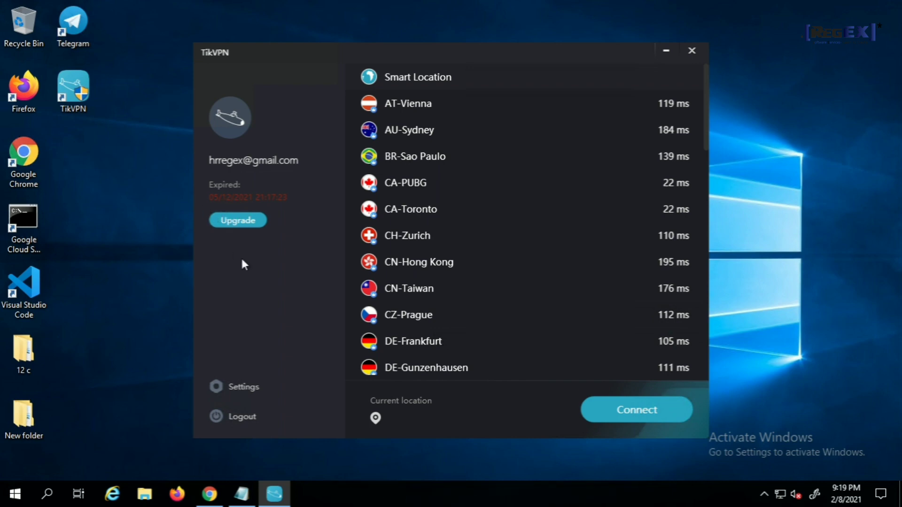
Google 'what is my ip' in a new tab and highlight the shown IP 35.226.21.194
click(209, 493)
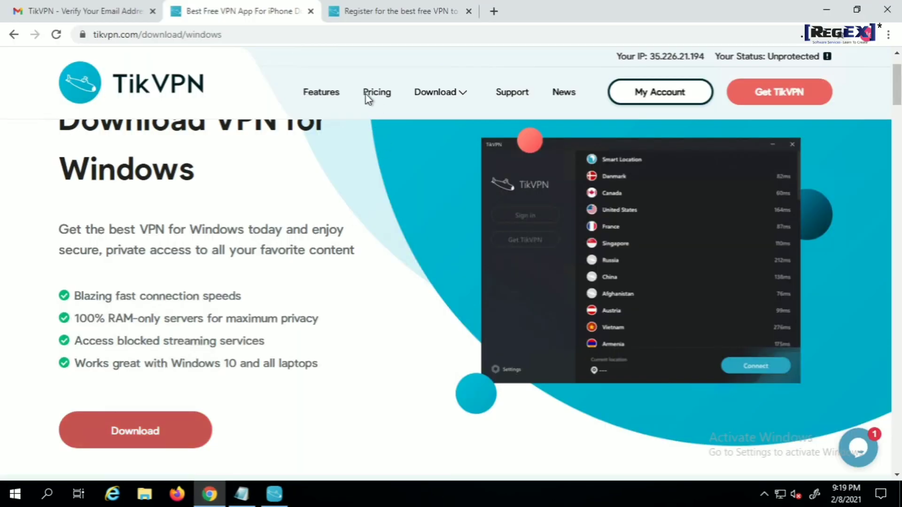
click(493, 11)
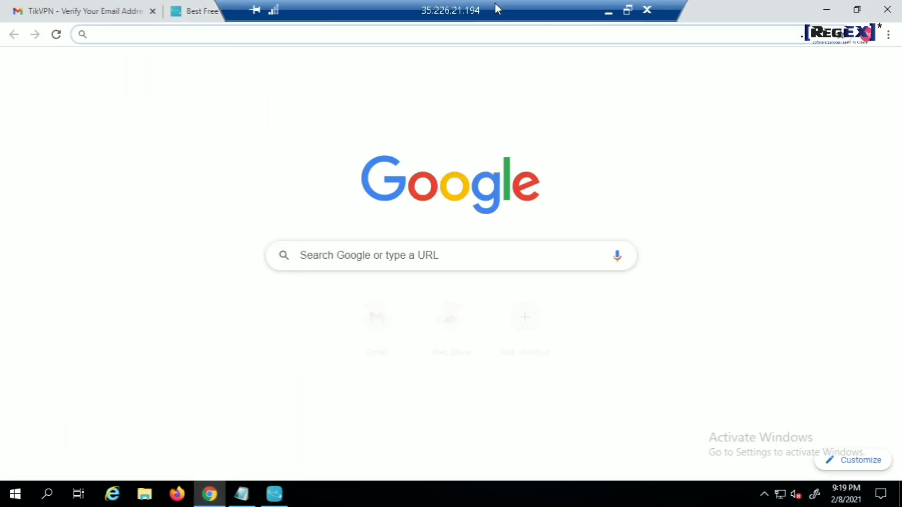
text(what is )
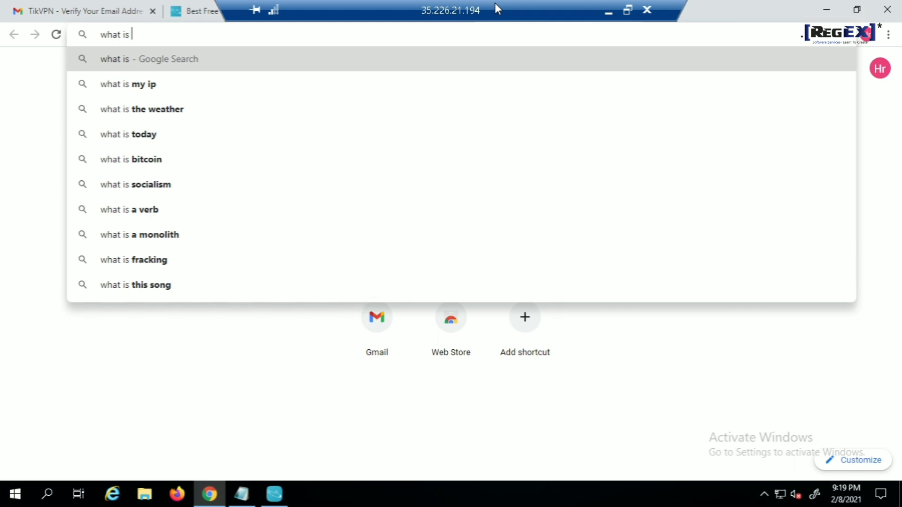
text(my)
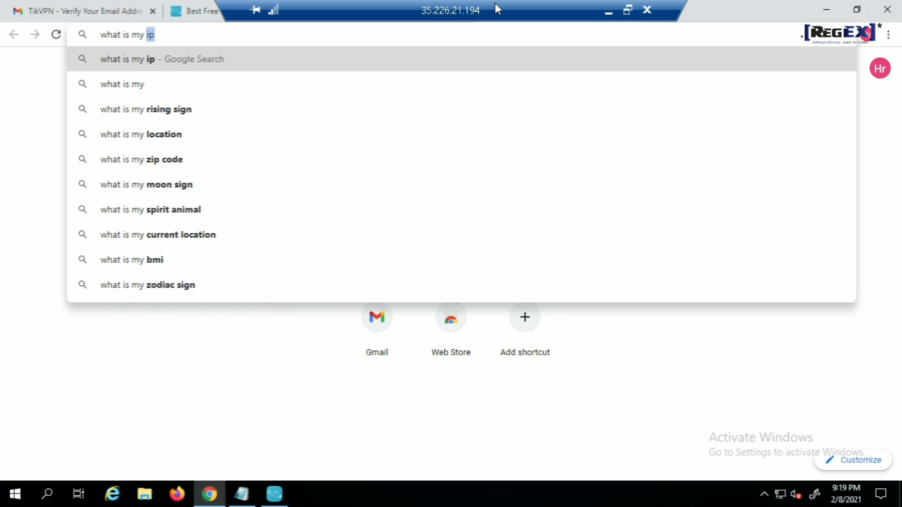
key(Down)
key(Down)
key(Up)
key(Up)
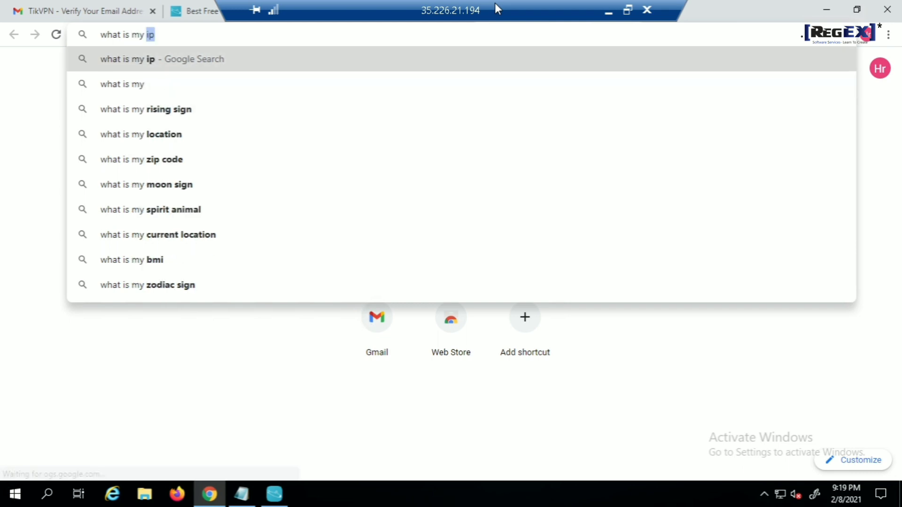
key(Return)
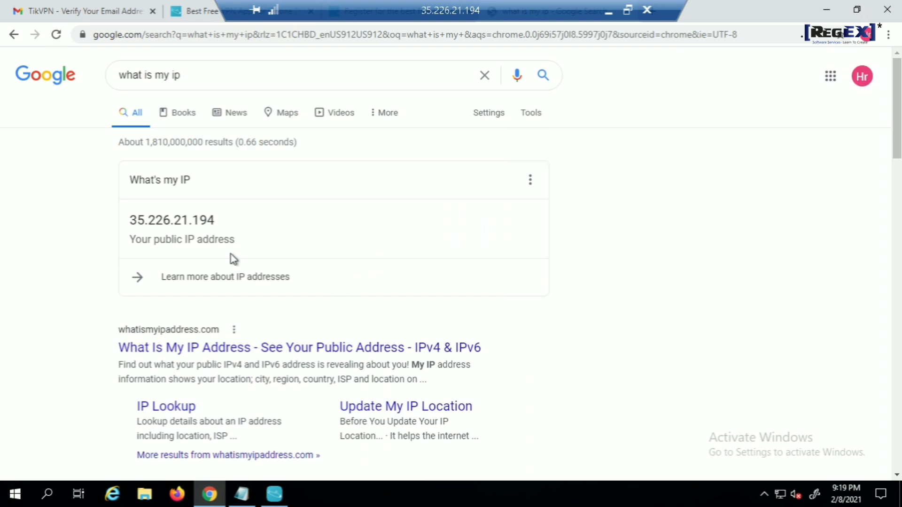
double_click(150, 221)
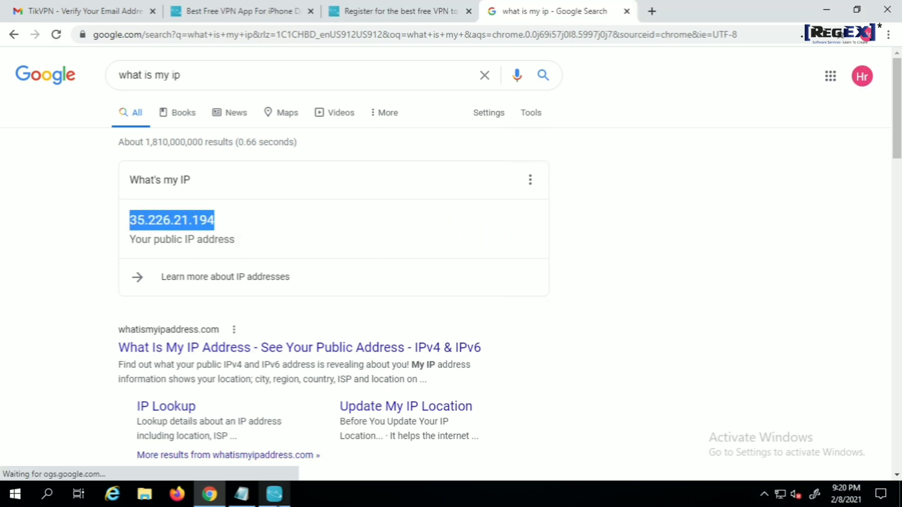
Pick AU-Sydney from the TikVPN server list and connect to it
click(275, 494)
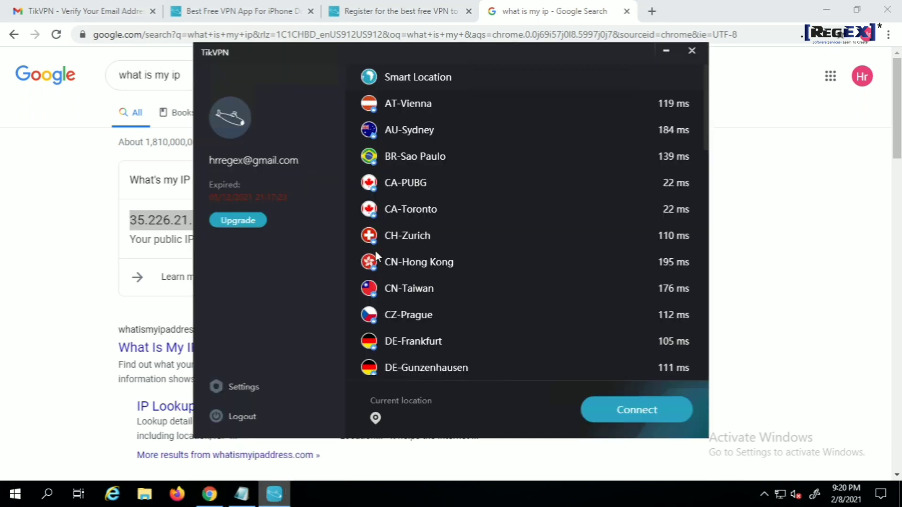
click(423, 132)
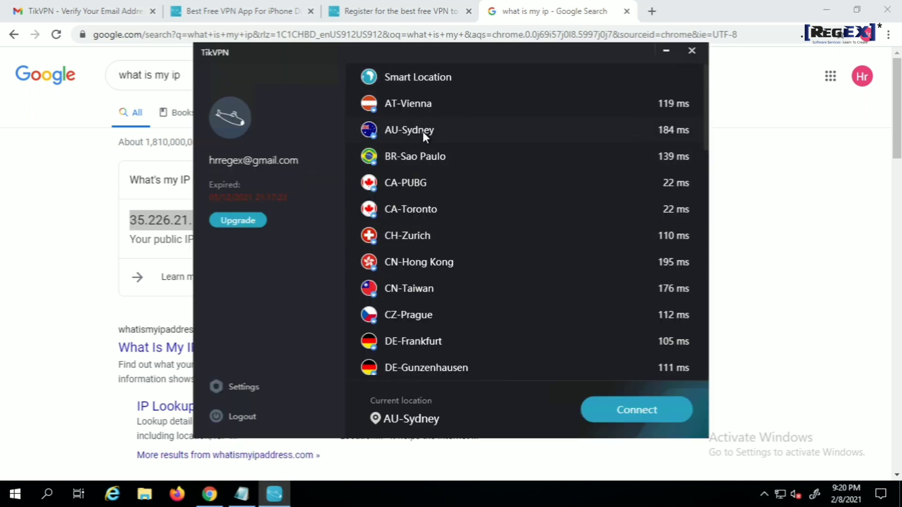
click(630, 411)
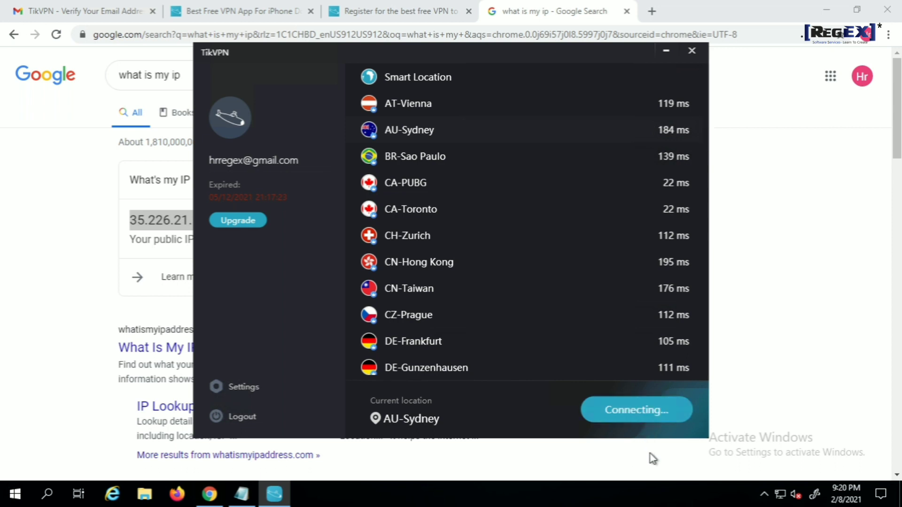
Hide TikVPN and reload the 'what is my ip' results to check the VPN address
click(104, 252)
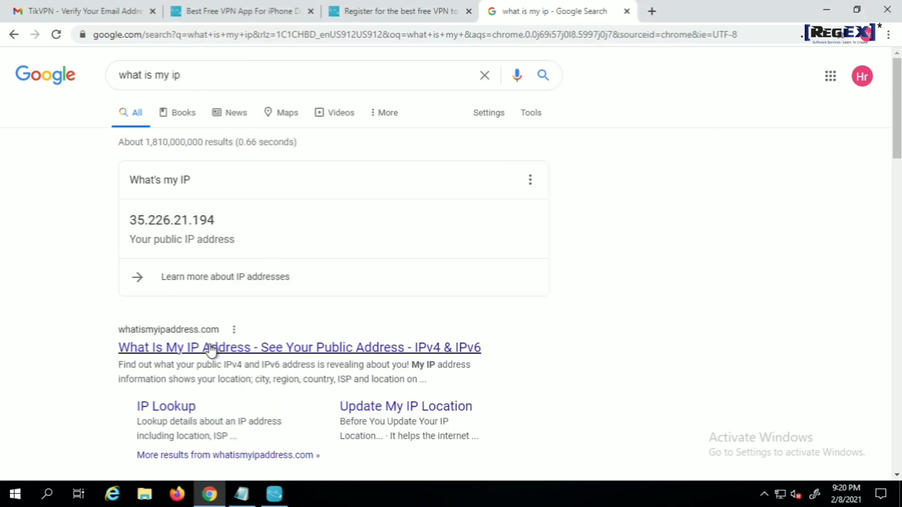
click(57, 34)
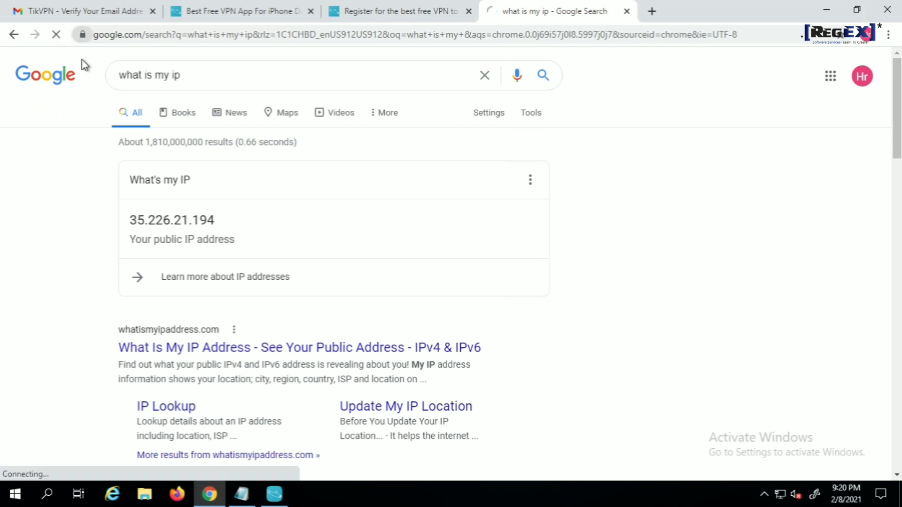